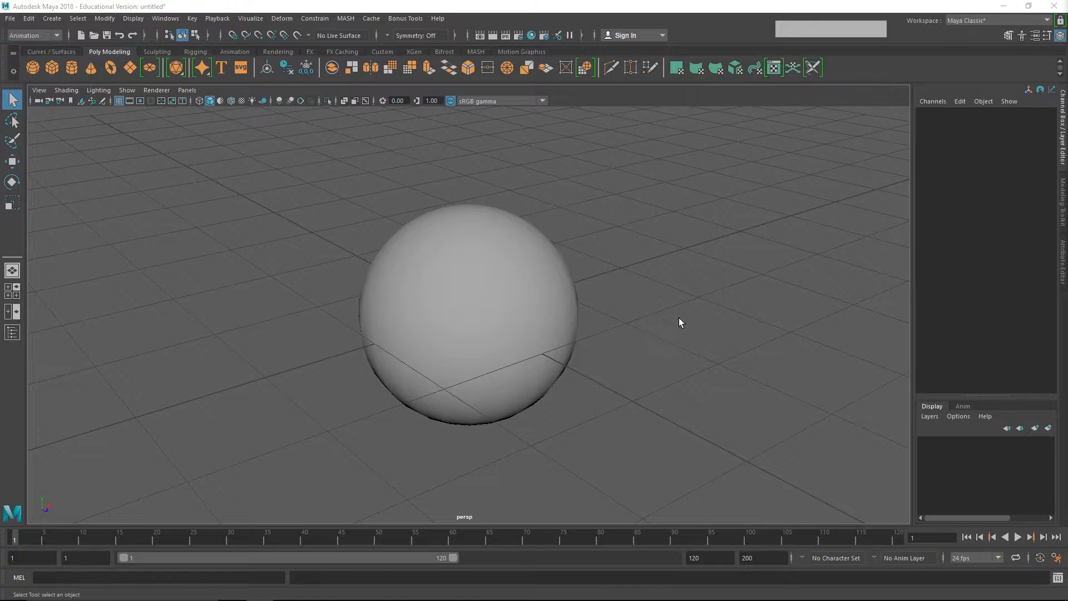
Select the sphere in the viewport and activate the Select tool
left_click_drag(679, 318, 576, 322, "alt")
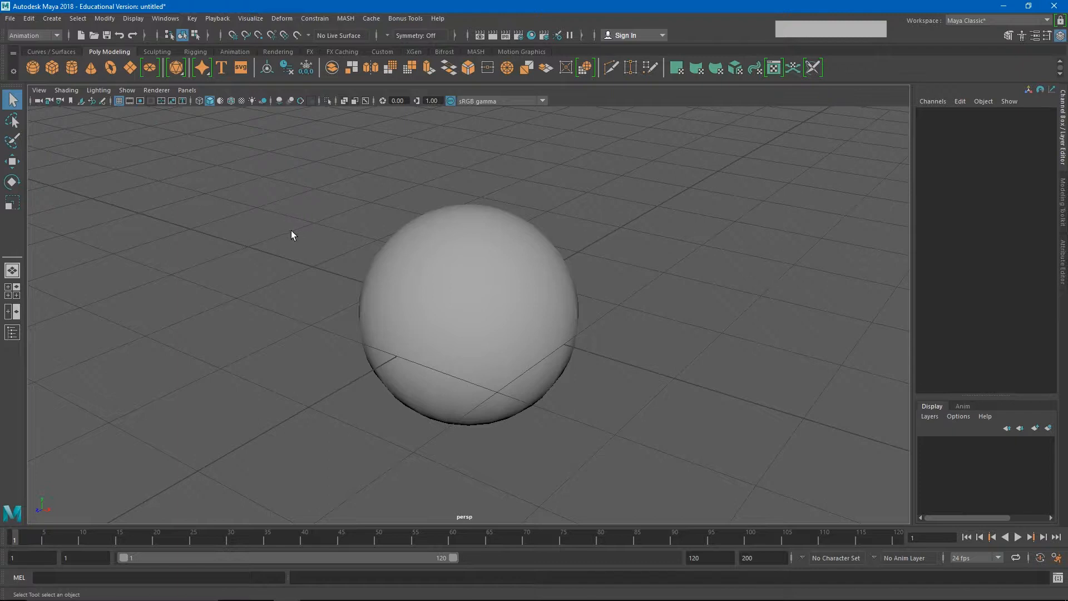
left_click(468, 274)
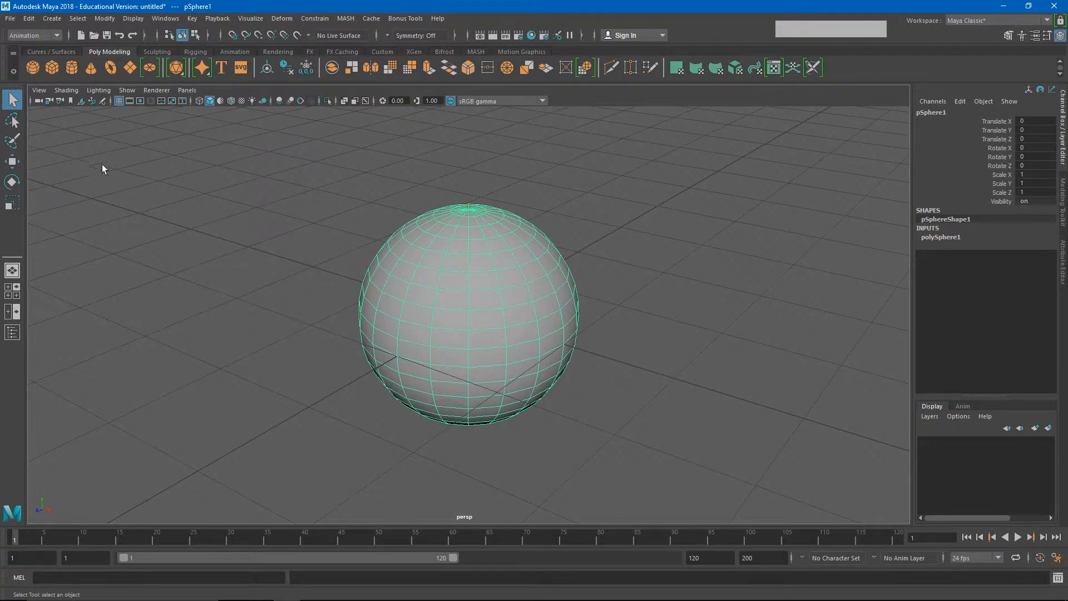
left_click(12, 103)
key("q")
left_click(12, 101)
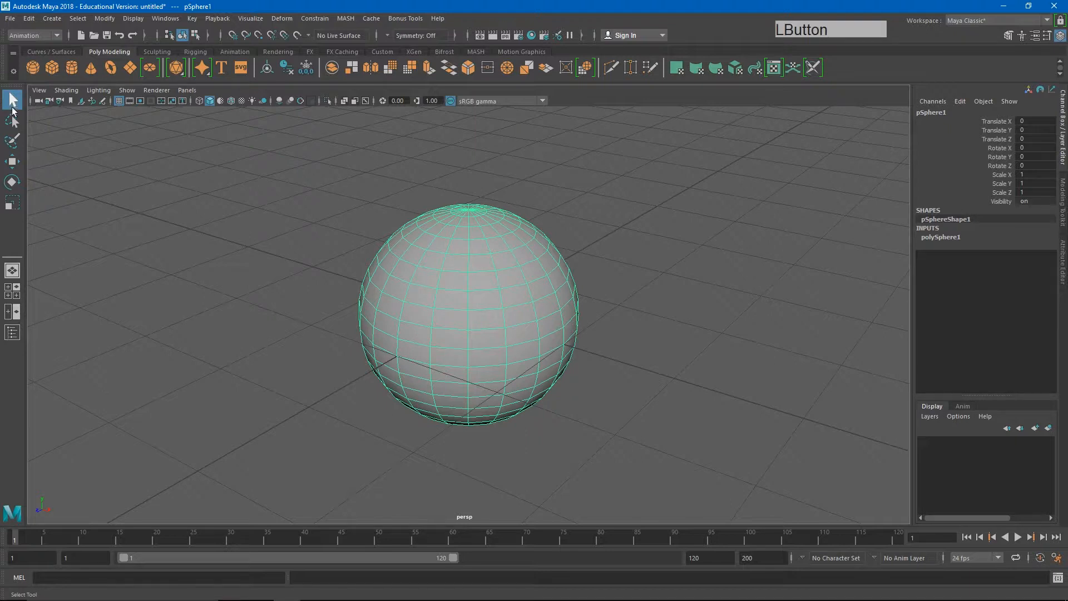
Move the sphere freely with the Move tool to about X 0.251, Y 0.507, Z 0.199
left_click(12, 162)
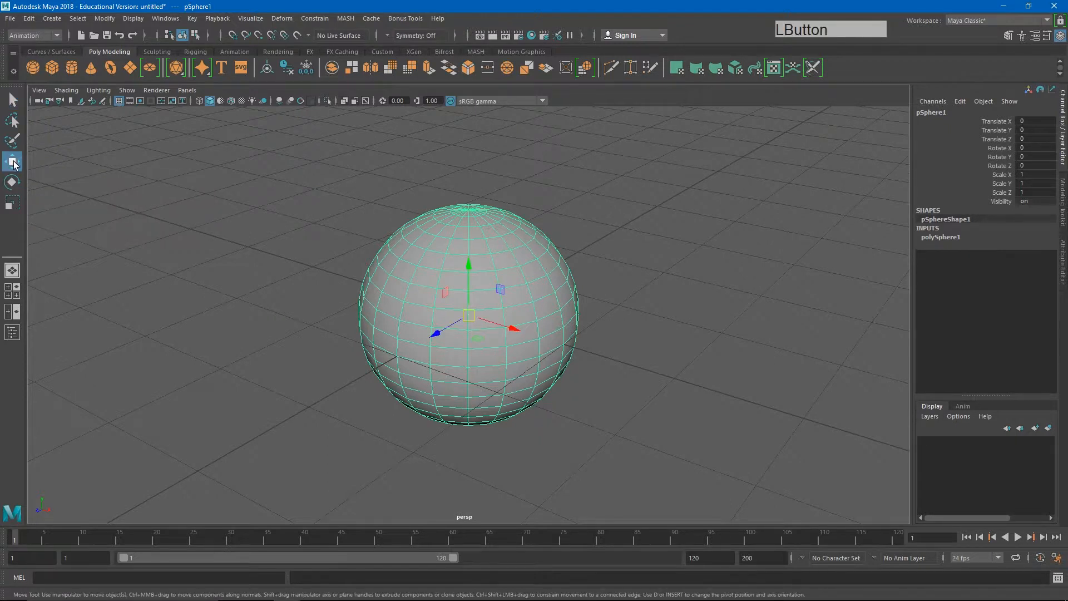
key("w")
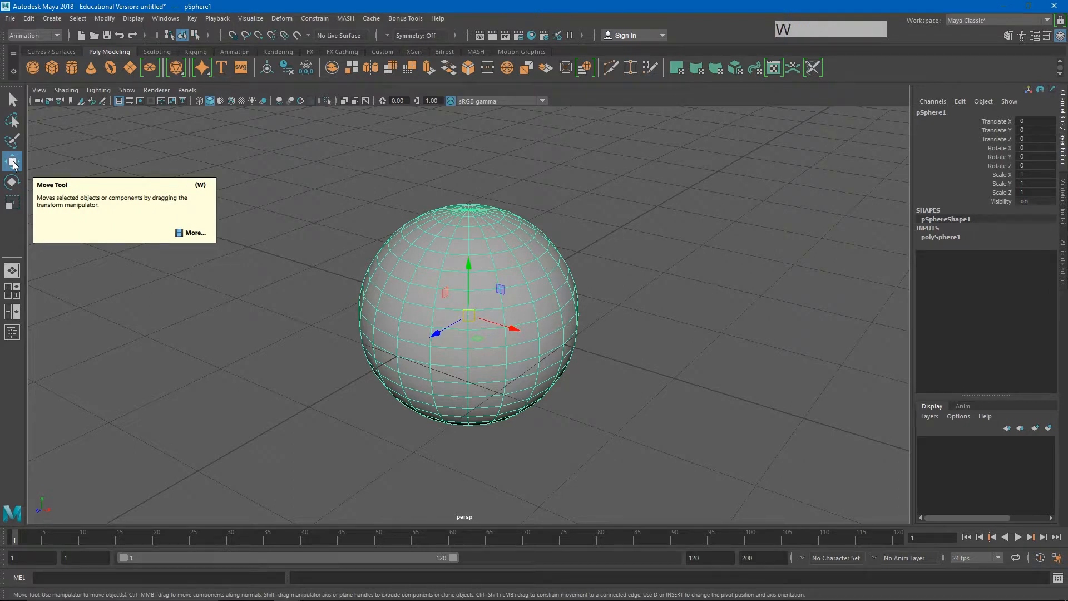
left_click(13, 162)
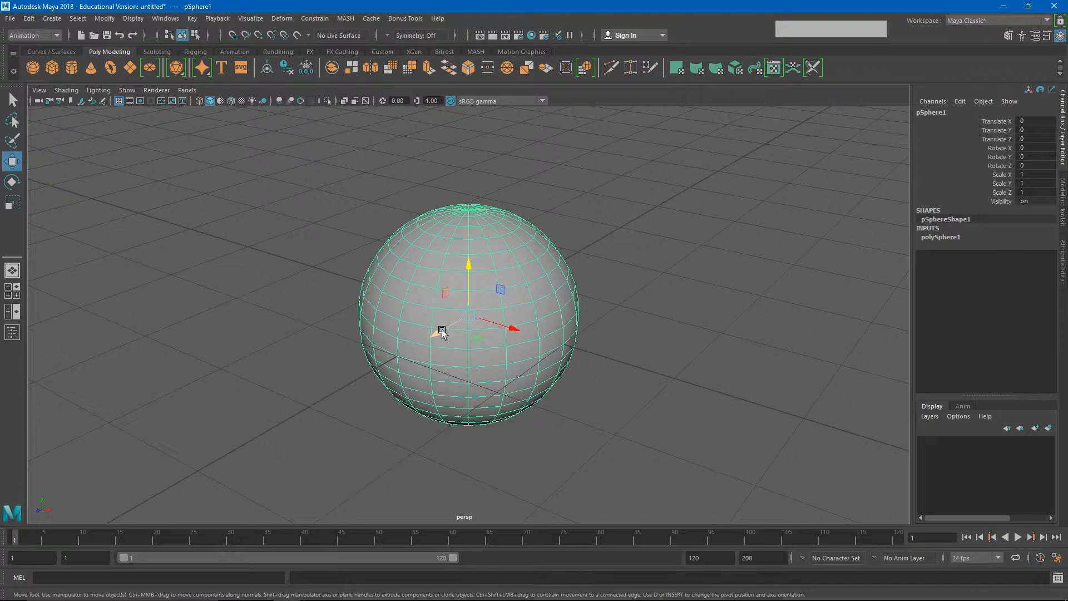
left_click_drag(469, 318, 505, 415)
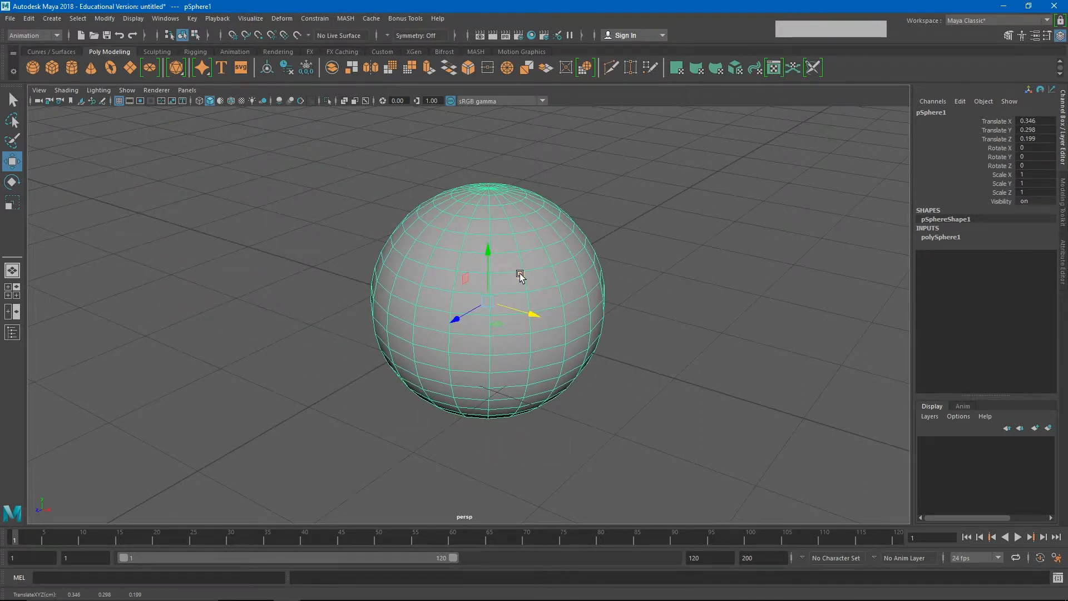
left_click_drag(521, 276, 509, 252)
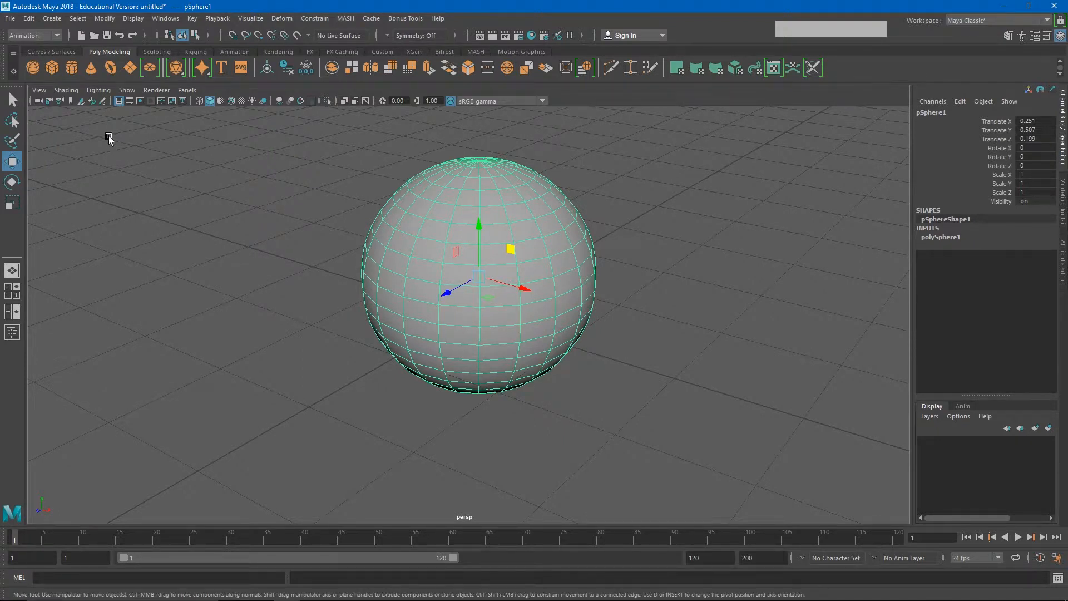
Activate the Rotate tool, enlarge its manipulator and shrink it back to its previous size
left_click(12, 187)
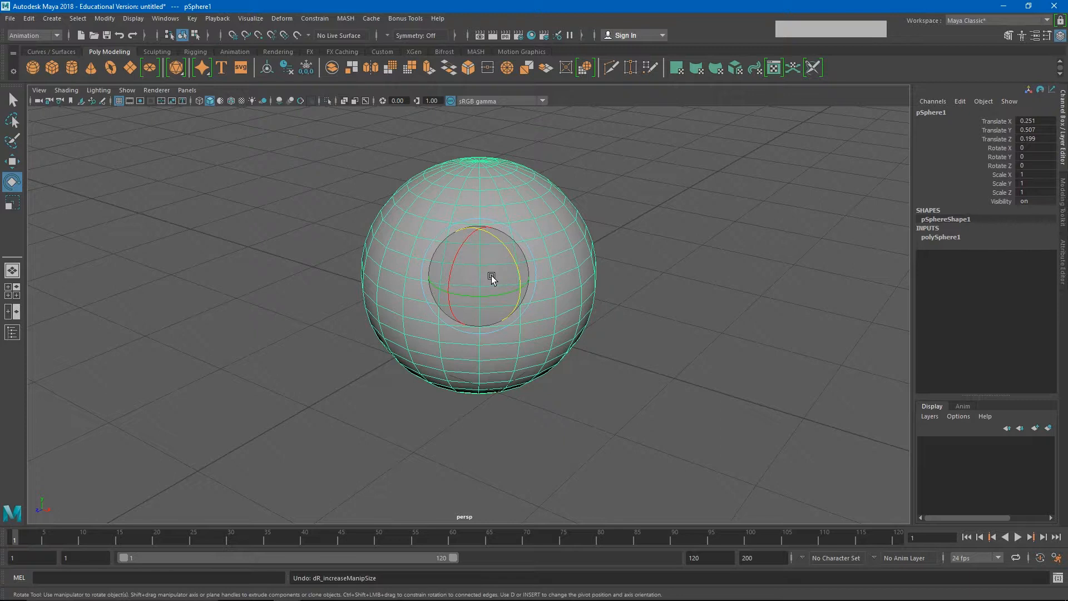
key("KP_Add")
key("KP_Add")
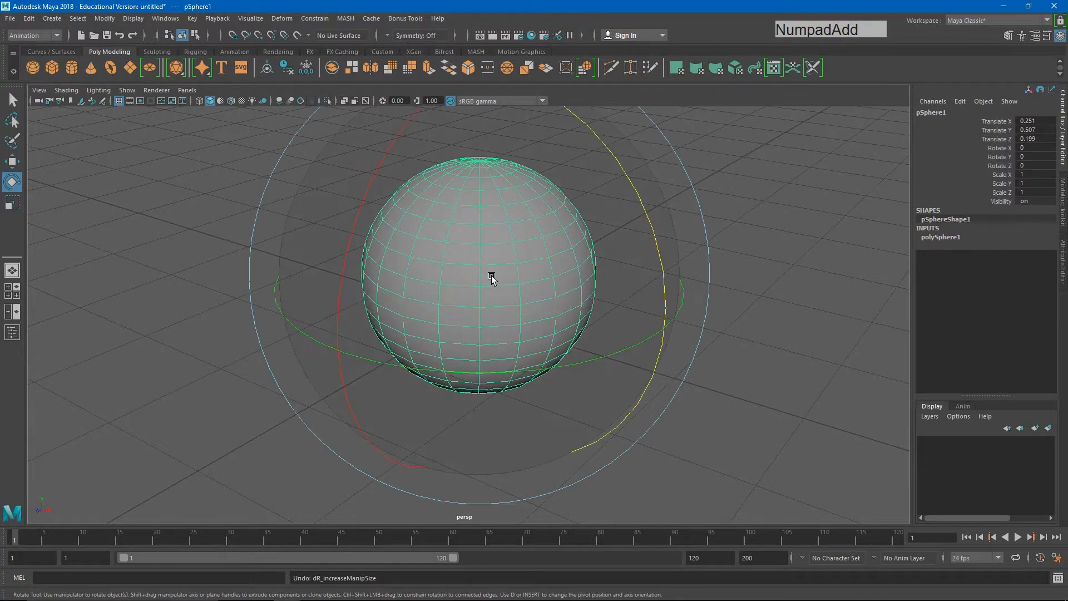
key("KP_Subtract")
key("KP_Subtract")
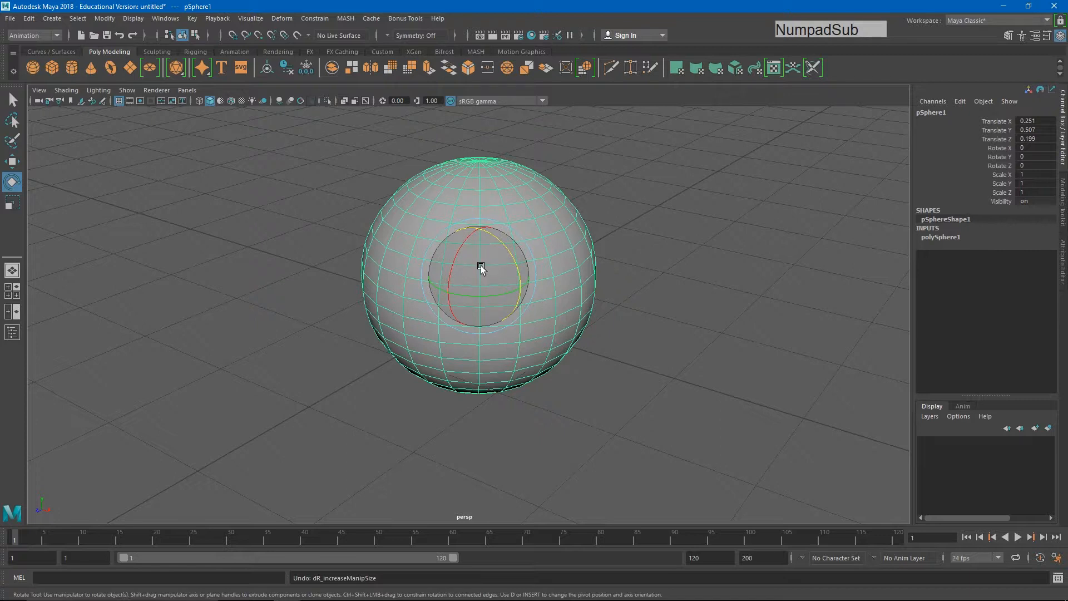
Try rotating the sphere freely around several axes, and undo the rotations
left_click_drag(479, 267, 460, 295)
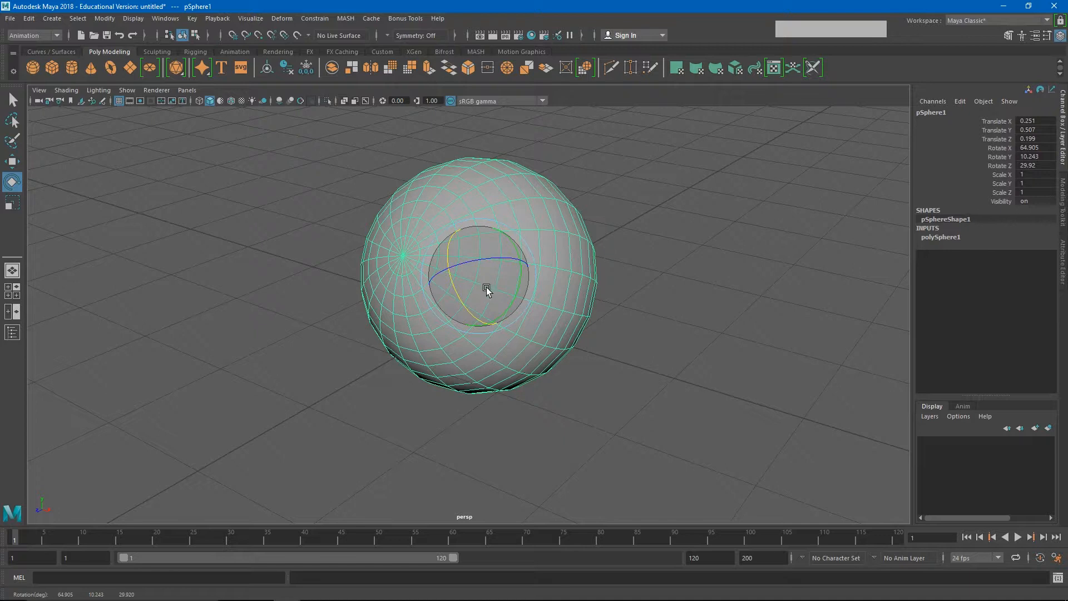
key("ctrl+z")
key("ctrl+z")
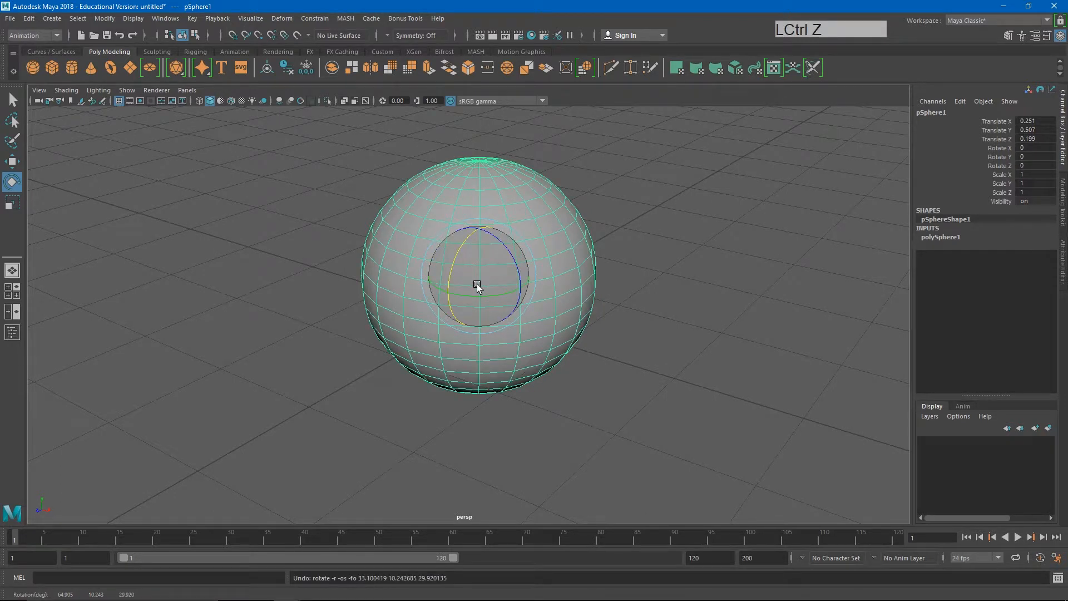
Scale the sphere uniformly to about 0.964, and stretch it along Y to about 1.017
left_click(13, 204)
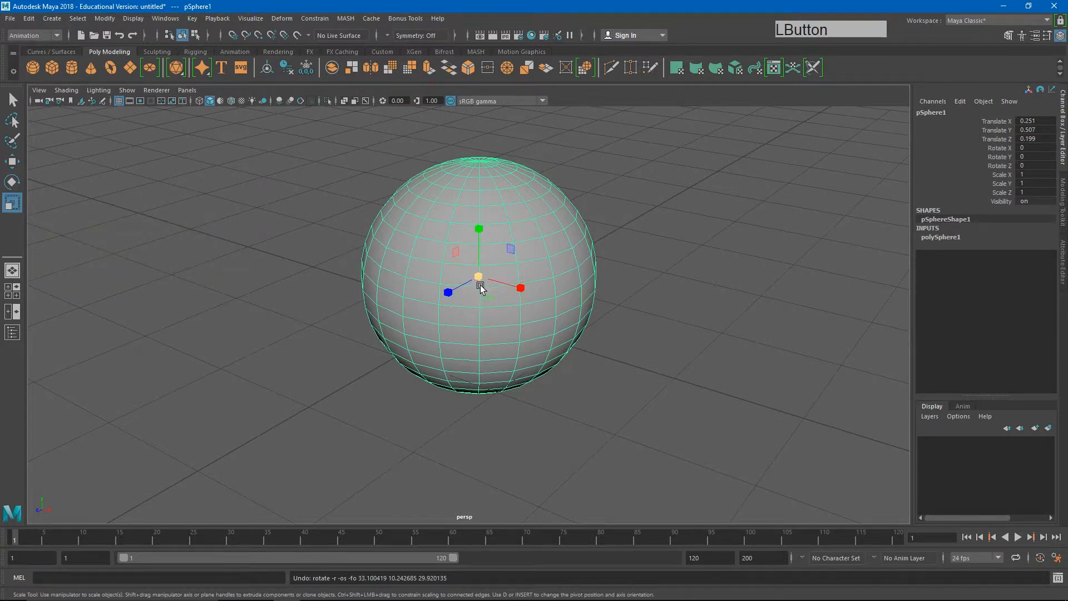
mouse_move(479, 278)
left_mouse_down()
mouse_move(694, 289)
mouse_move(284, 295)
mouse_move(615, 295)
mouse_move(457, 291)
mouse_move(469, 289)
left_mouse_up()
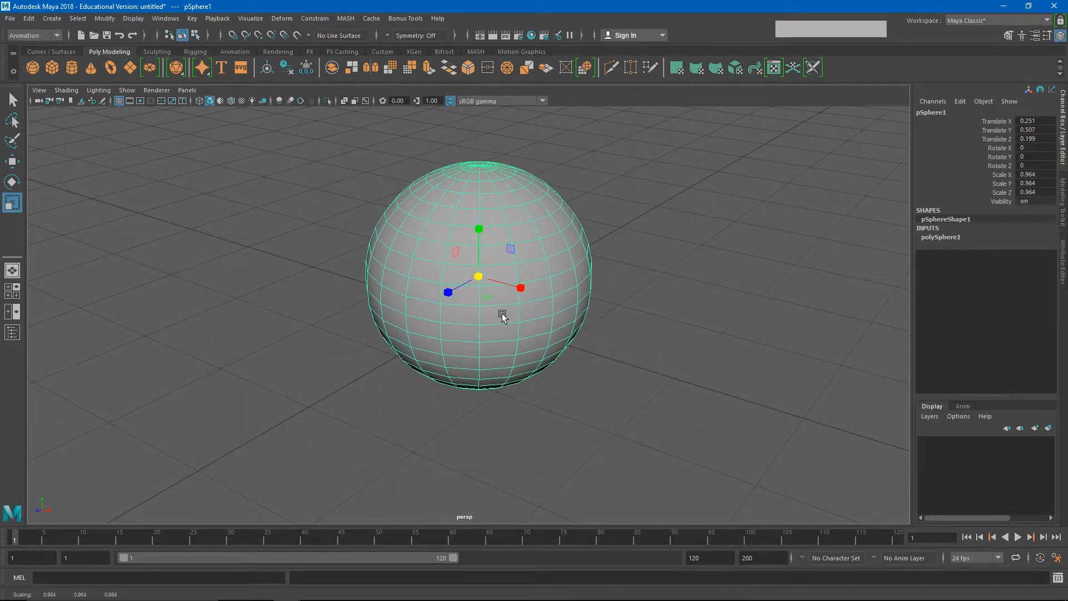
mouse_move(479, 230)
left_mouse_down()
mouse_move(482, 269)
mouse_move(485, 222)
mouse_move(482, 271)
mouse_move(480, 227)
left_mouse_up()
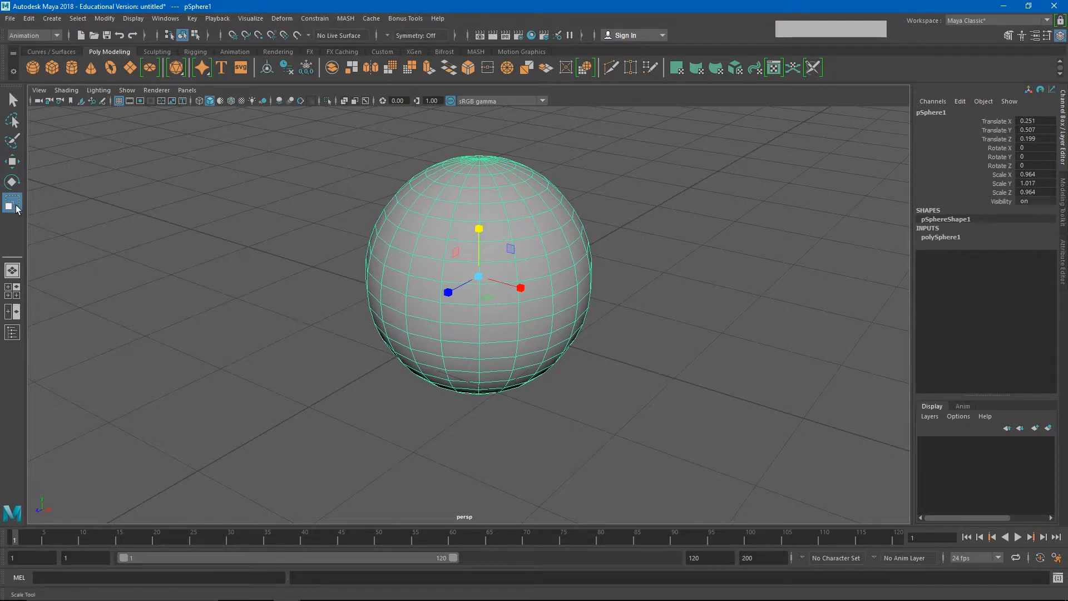
key("r")
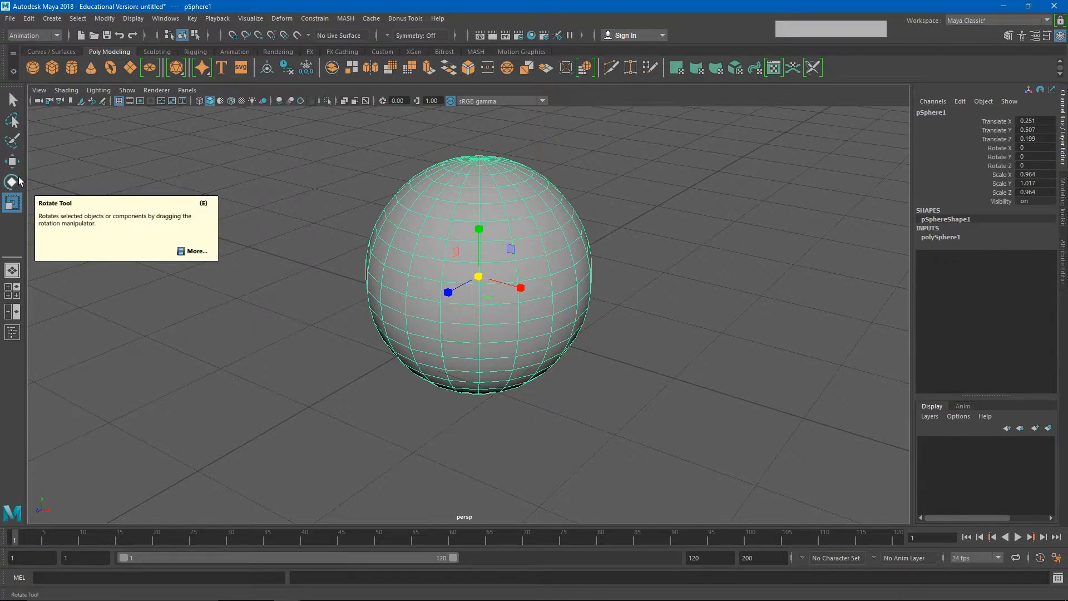
Cycle through the Select, Move, Rotate and Scale tools with the sphere selected
key("q")
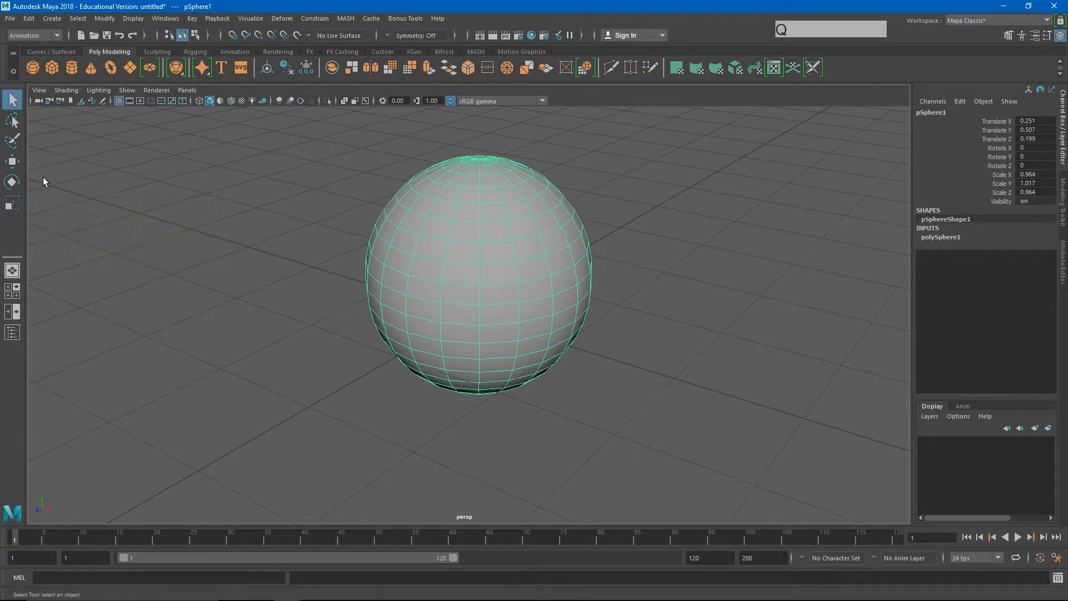
key("w")
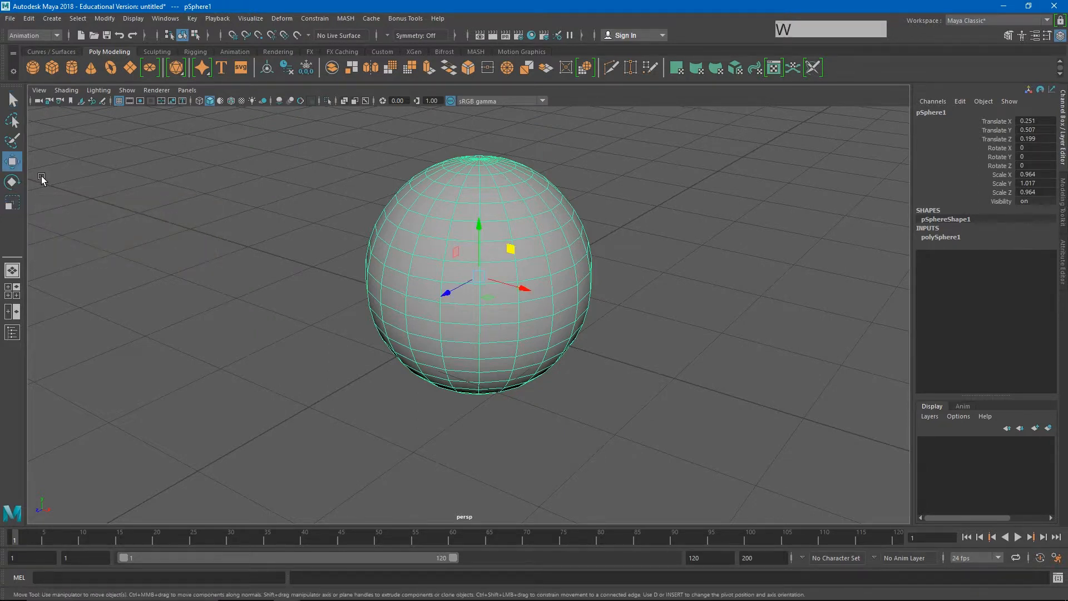
key("e")
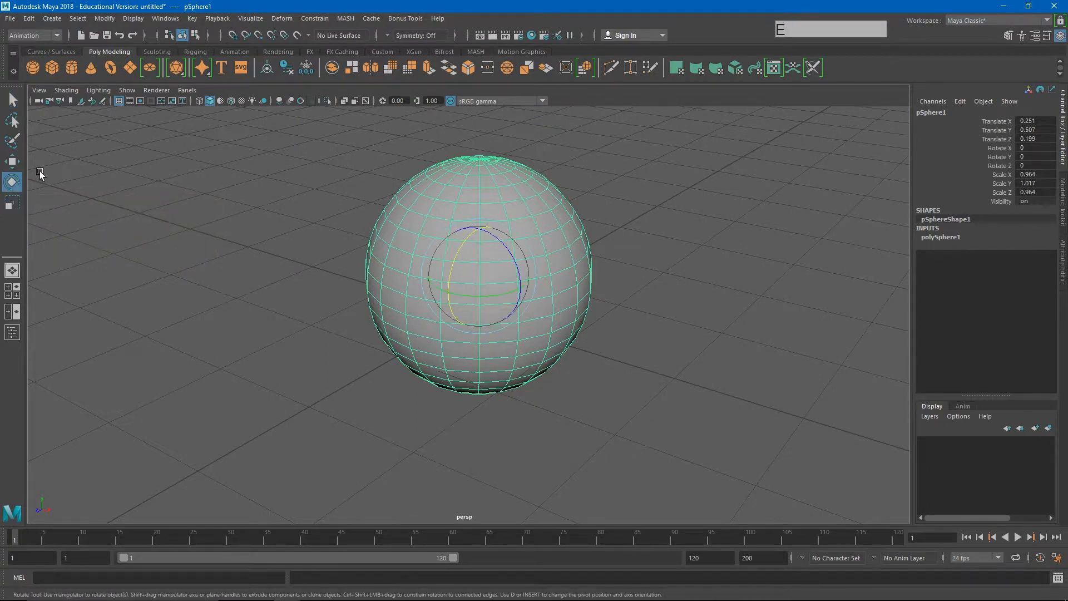
key("r")
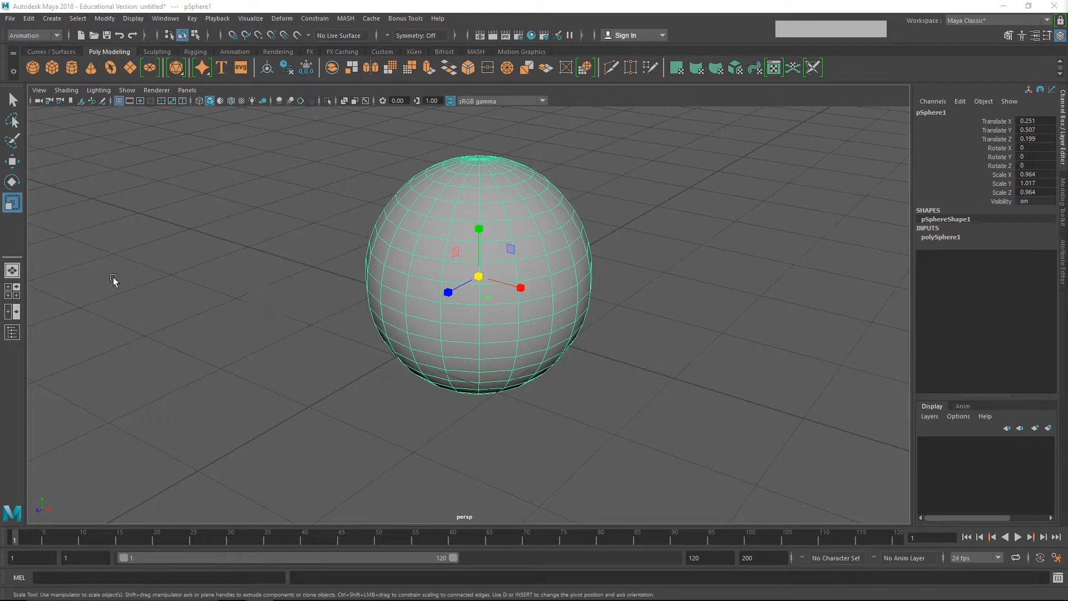
Show the Outliner, and select the persp camera and after it pSphere1 from its list
left_click(12, 334)
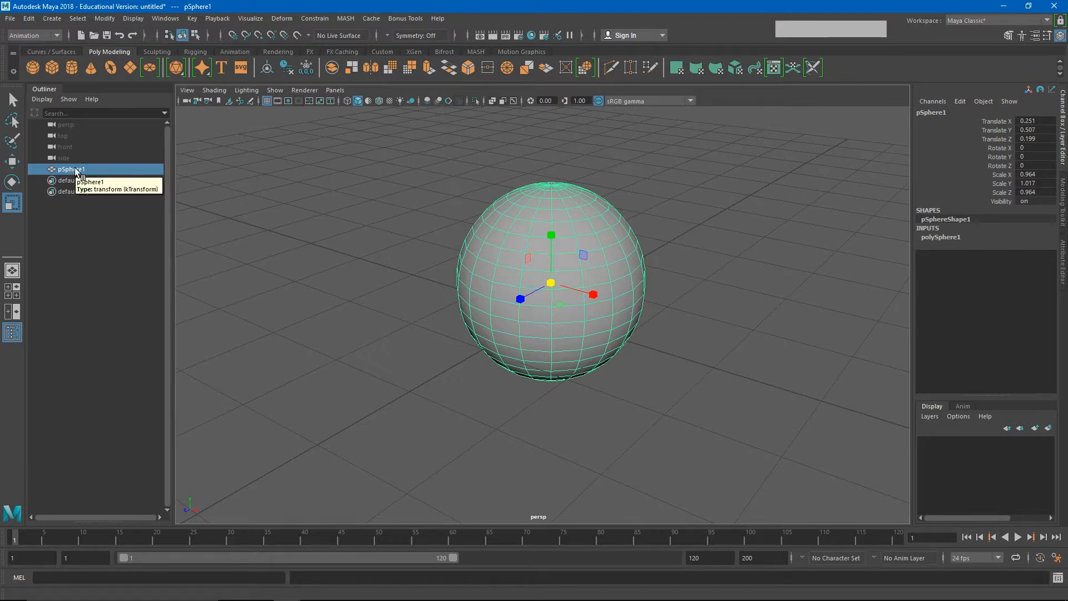
left_click(64, 125)
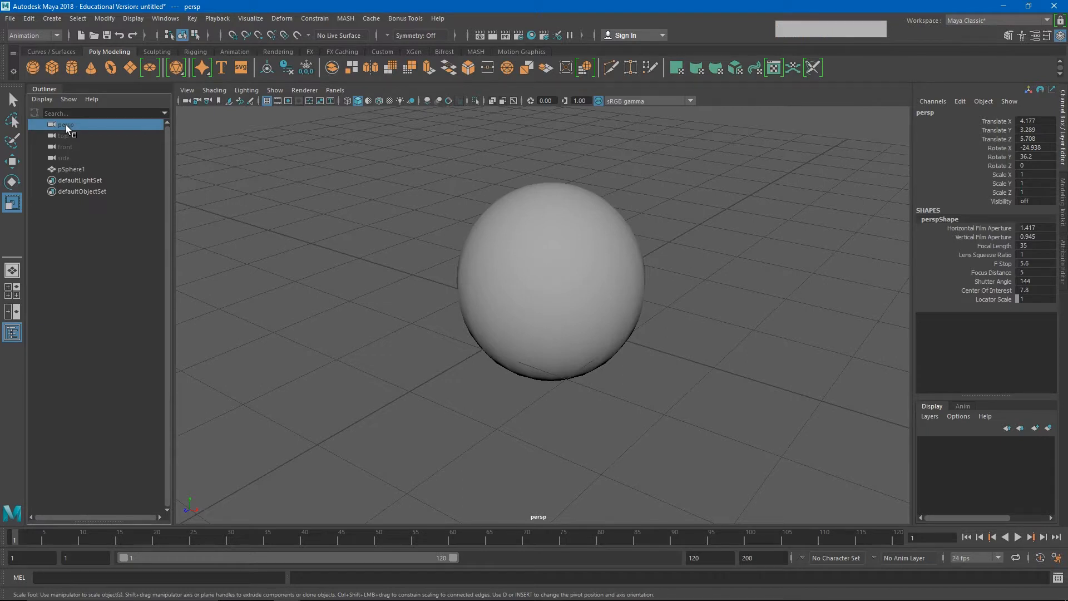
left_click(69, 170)
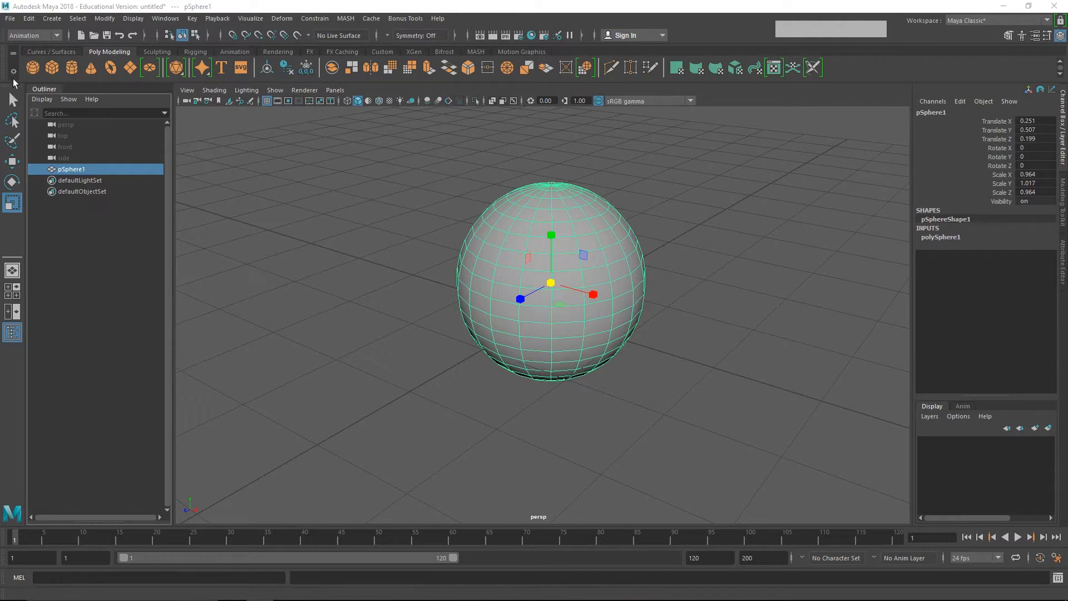
Create two more polygon spheres, moving the first to about X -4.82 and the second to about X 2.83
left_click(31, 67)
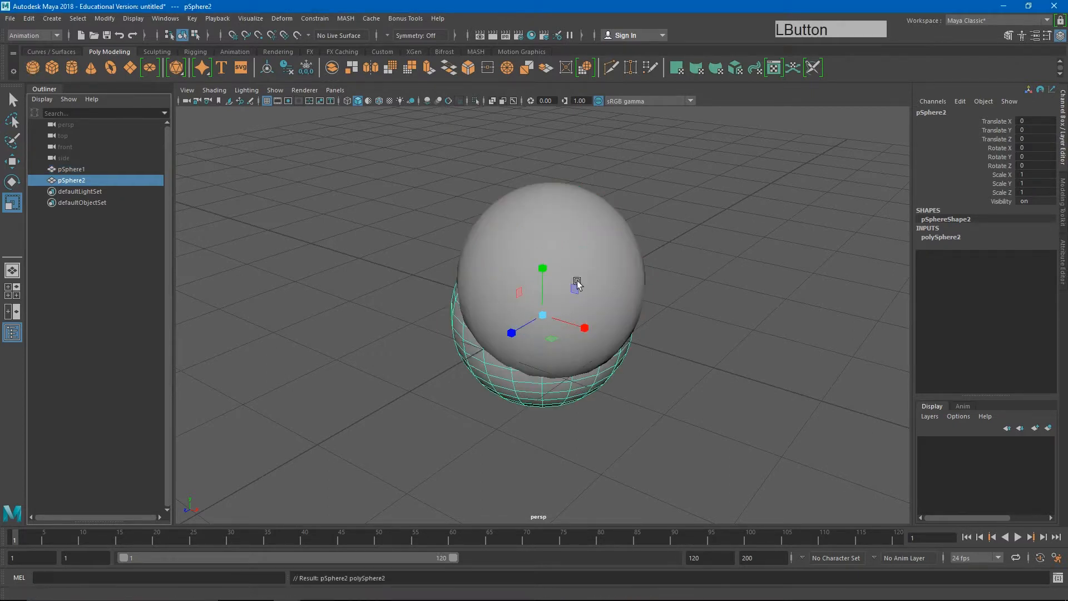
key("w")
left_click_drag(591, 327, 292, 255)
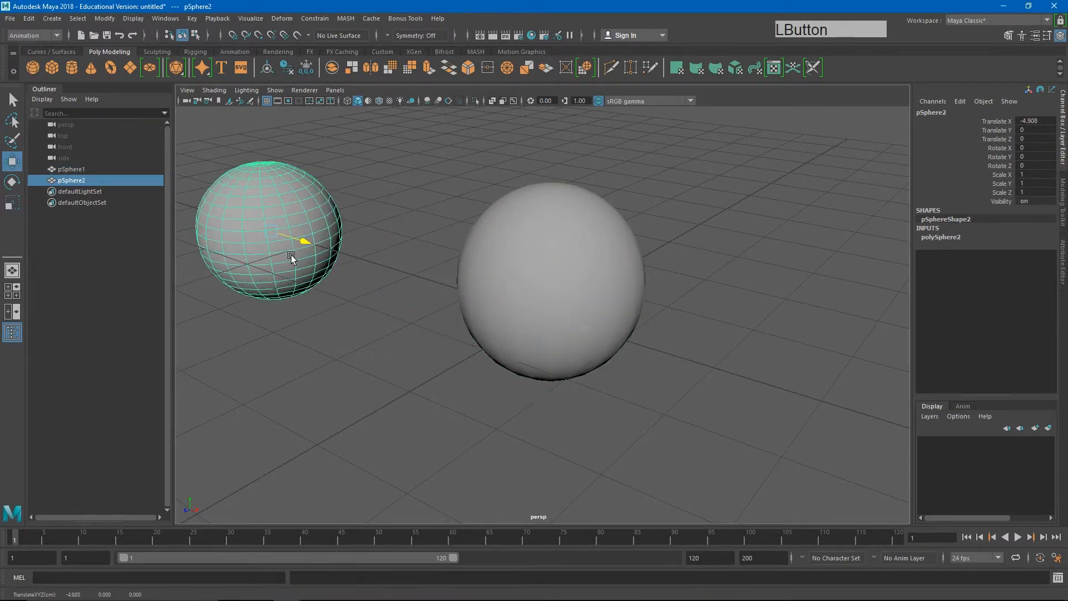
left_click(32, 67)
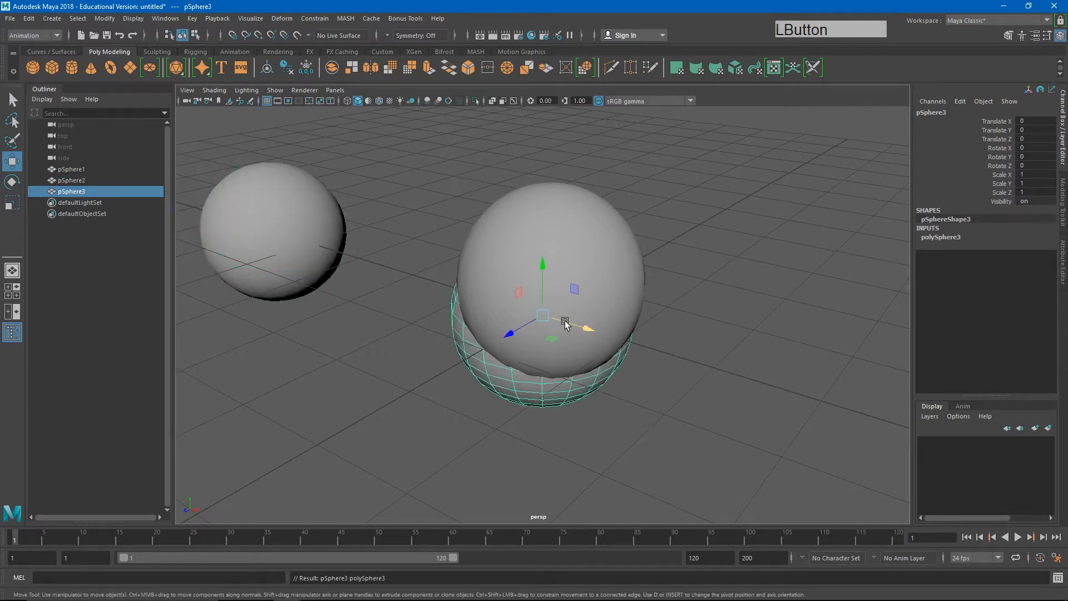
left_click_drag(565, 323, 865, 424)
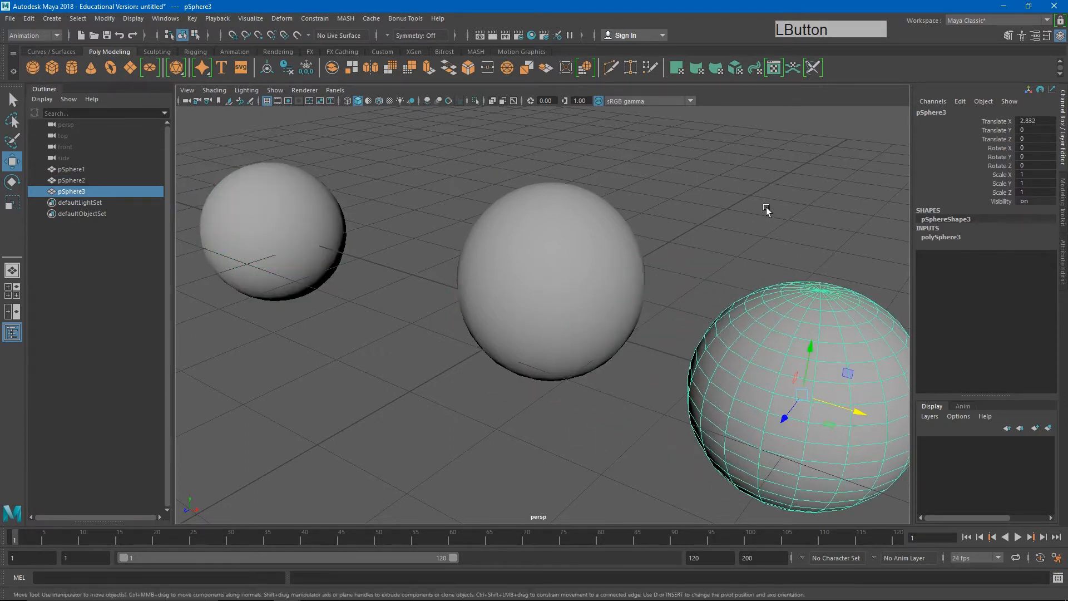
Marquee-select all three spheres in the viewport, and reselect only pSphere1 and pSphere2 with a smaller marquee
left_click(766, 210)
left_click_drag(209, 126, 843, 470)
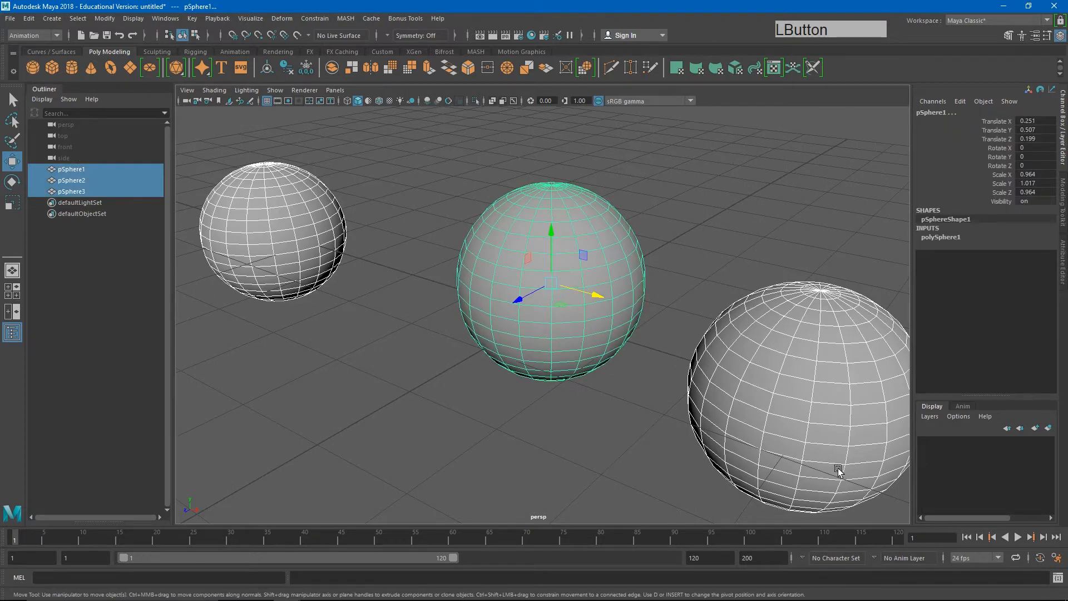
left_click_drag(235, 127, 596, 399)
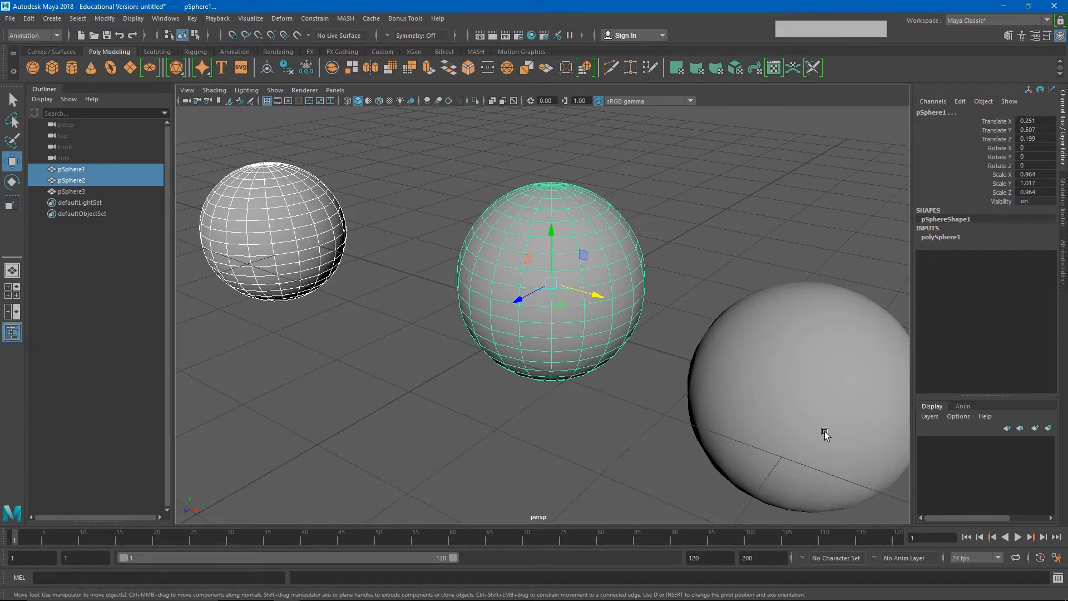
Select pSphere2 and pSphere3 individually in the viewport, add the other spheres to the selection, and remove pSphere1 from it
left_click(301, 234)
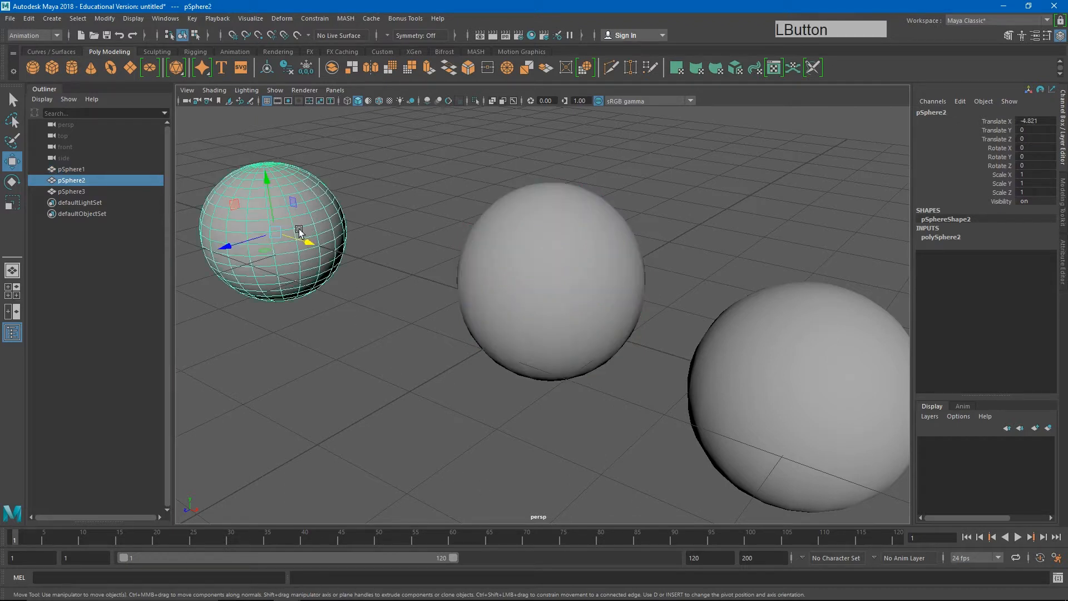
left_click(782, 401)
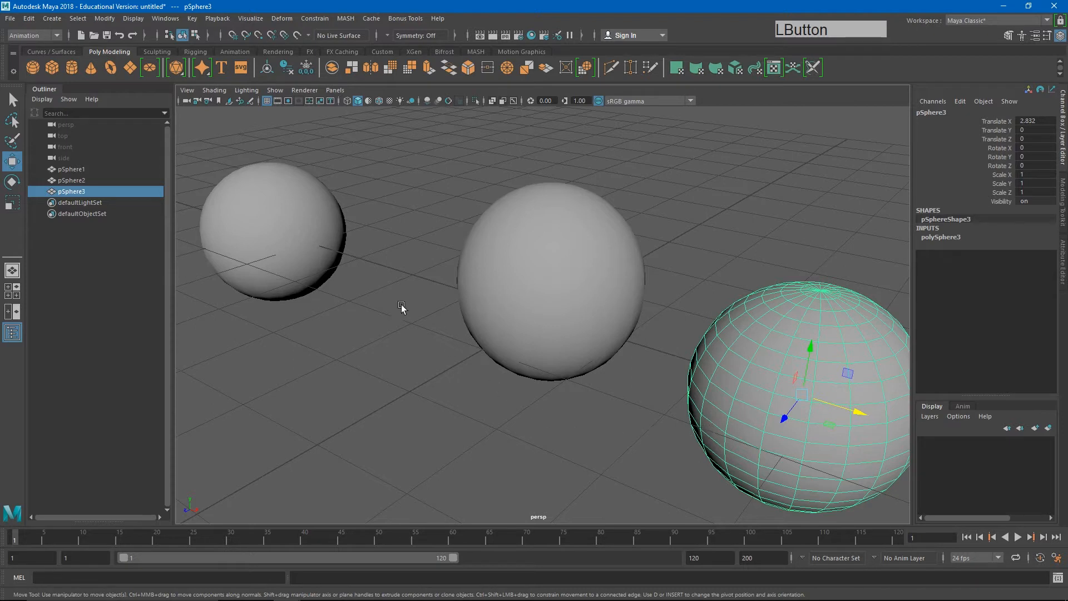
key("shift")
left_click(274, 226, "shift")
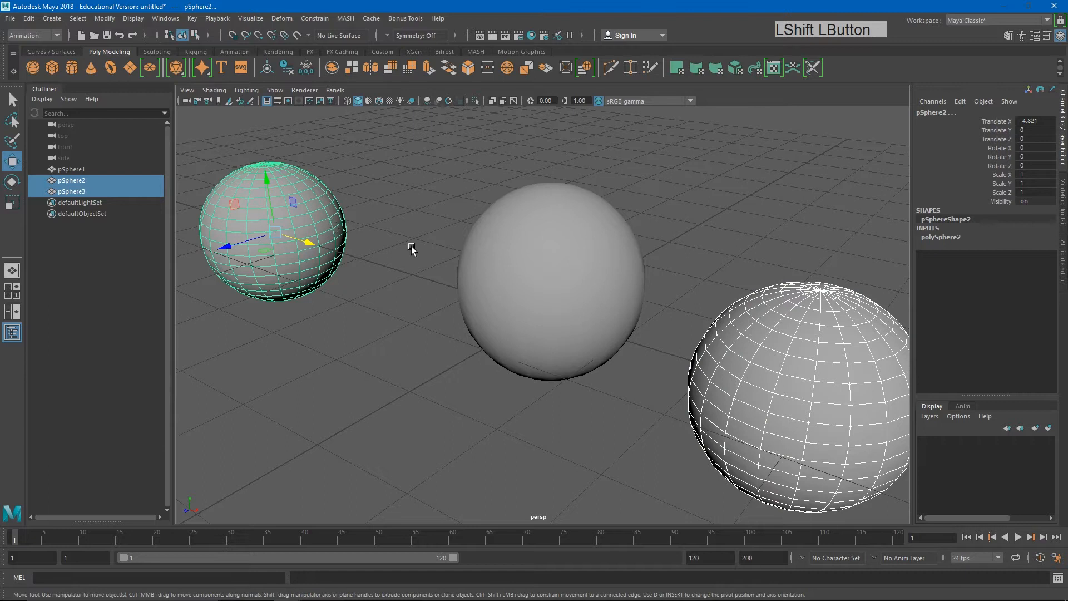
left_click(561, 271, "shift")
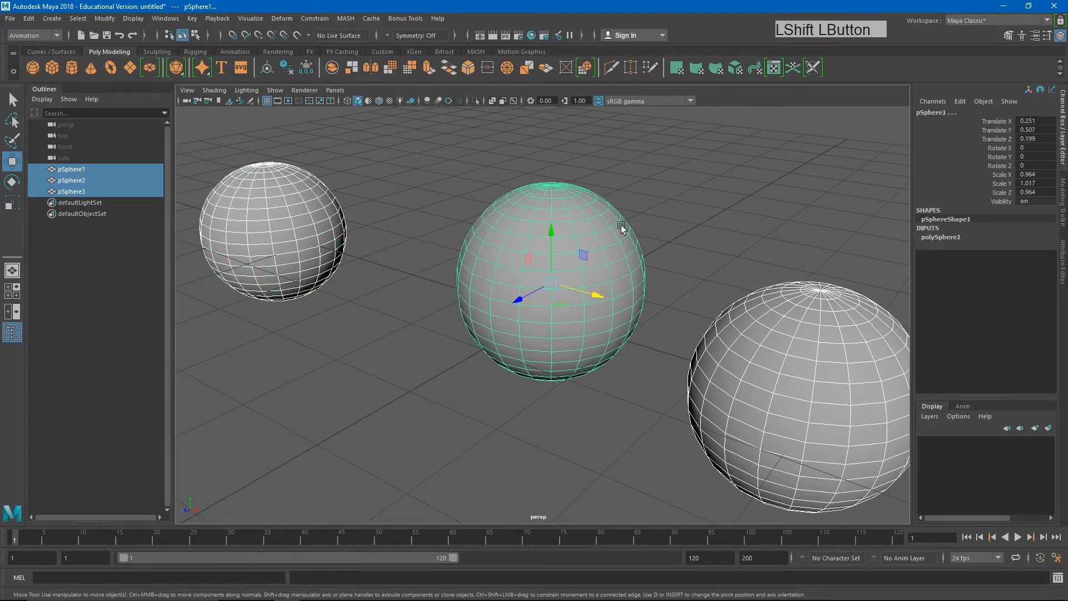
left_click(567, 212, "shift")
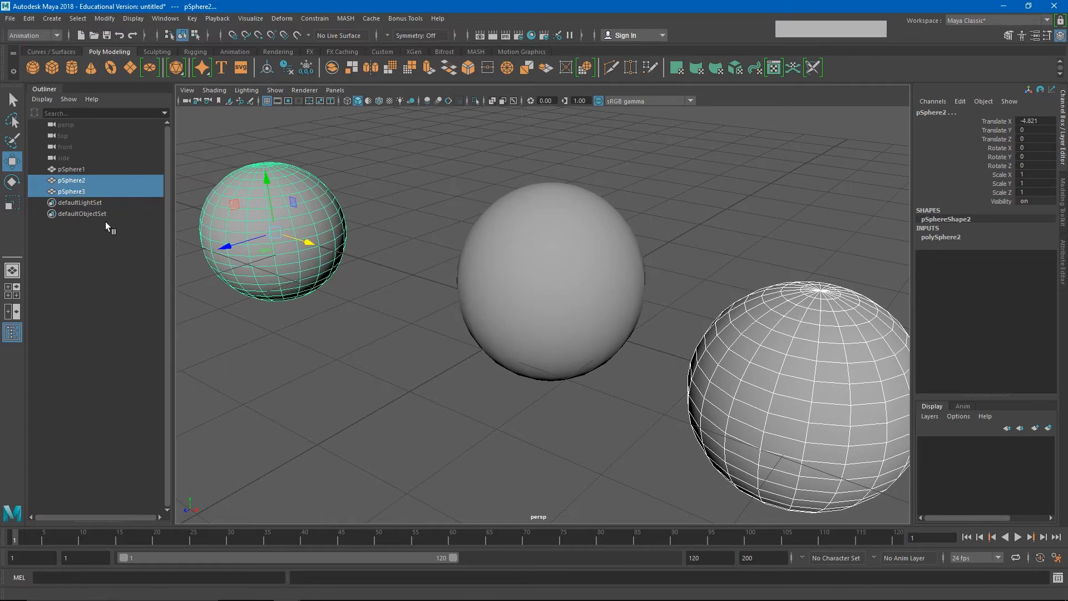
Select the whole range from pSphere1 to pSphere3 in the Outliner
left_click(78, 169)
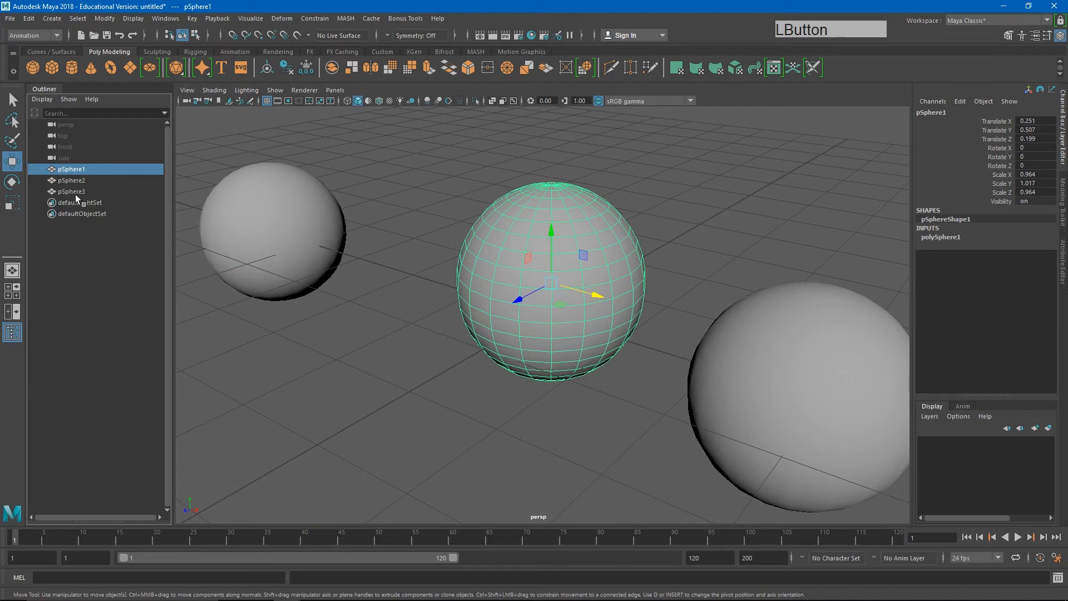
key("shift")
left_click(77, 192, "shift")
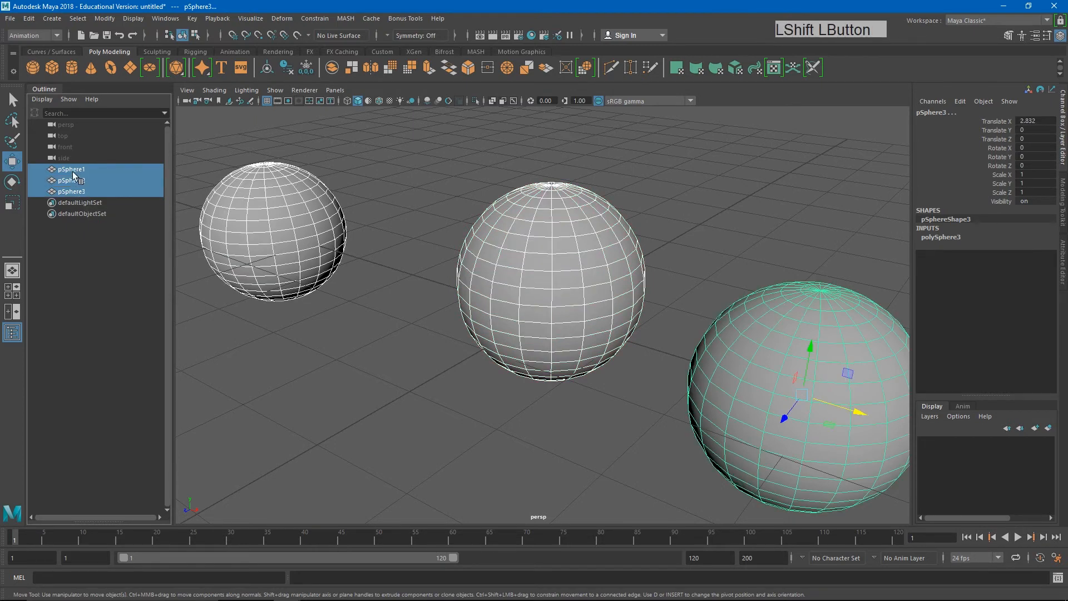
Select only pSphere1 in the Outliner, and add pSphere3 to the selection and remove it again
left_click(75, 170)
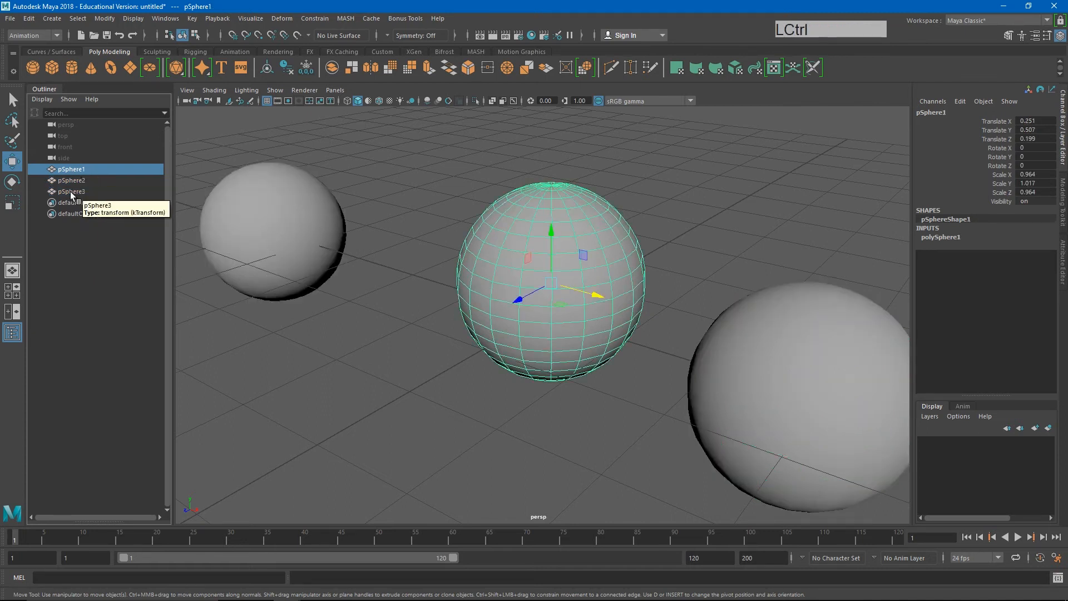
left_click(82, 192, "ctrl")
left_click(72, 193, "ctrl")
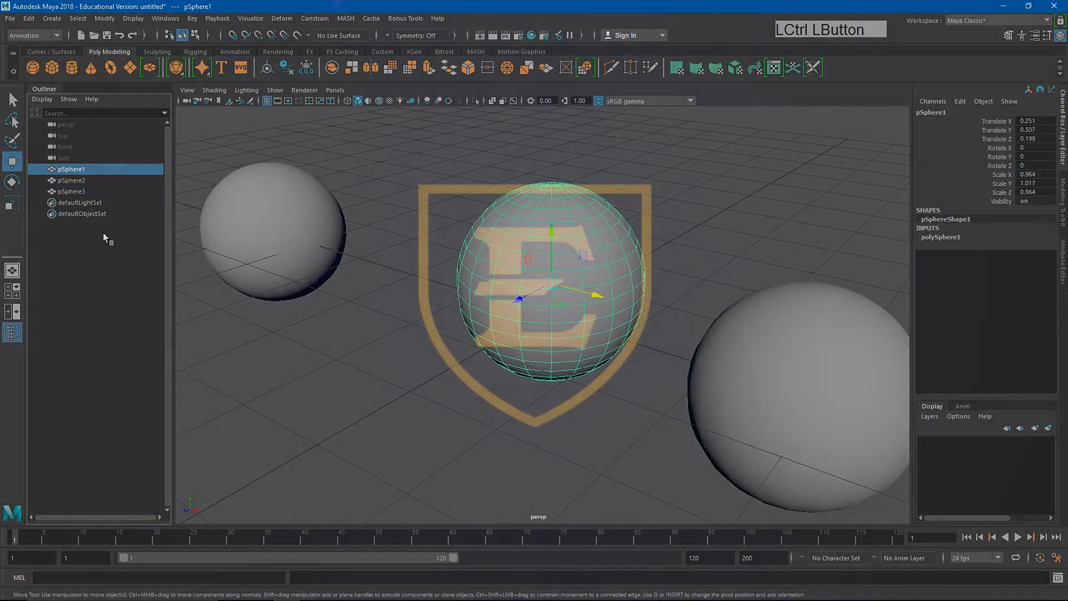